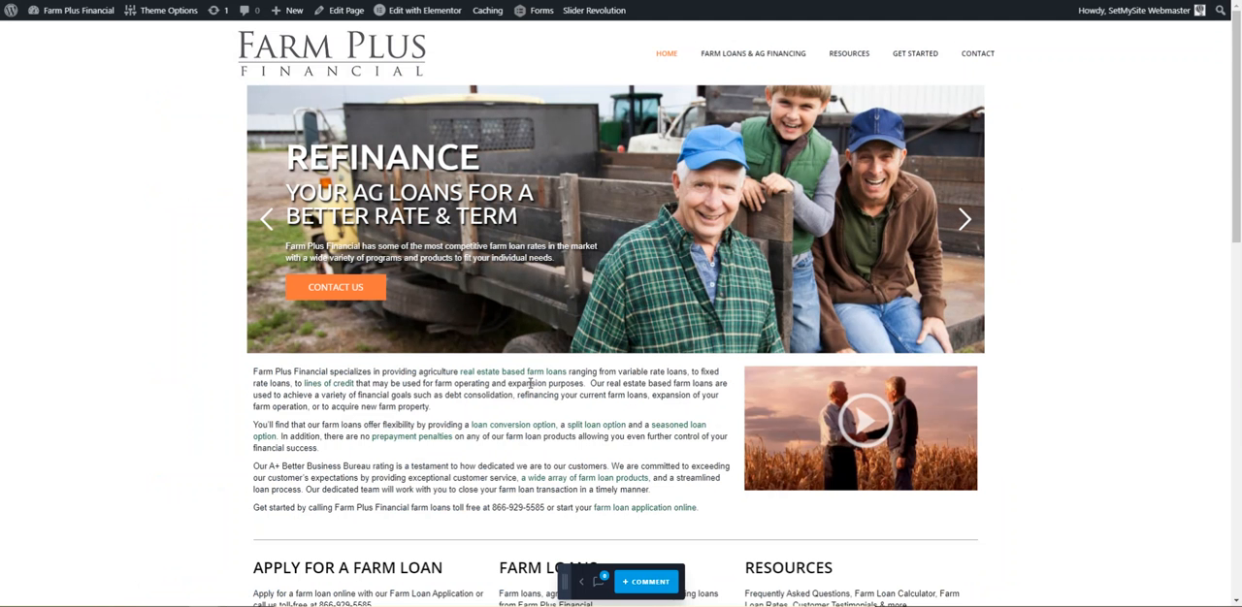
Dismiss the block editor welcome guide and open the Home page for editing with Elementor.
{"action": "scroll", "coordinate": [743, 374], "scroll_direction": "down", "scroll_amount": 6}
{"action": "scroll", "coordinate": [837, 397], "scroll_direction": "up", "scroll_amount": 3}
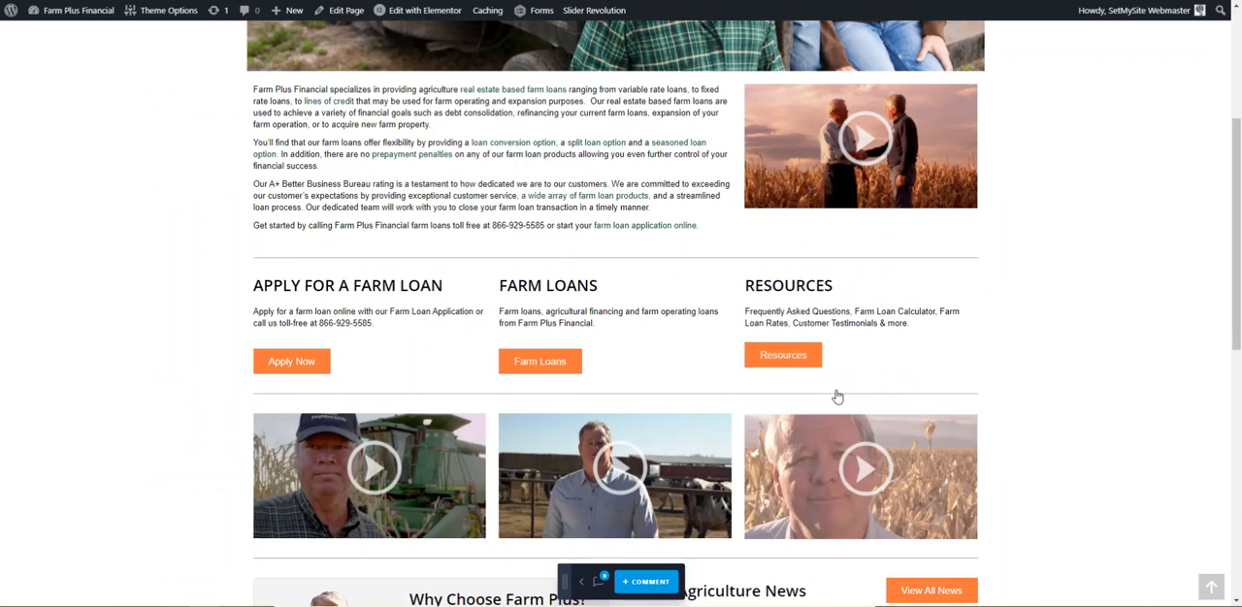
{"action": "scroll", "coordinate": [837, 397], "scroll_direction": "up", "scroll_amount": 1}
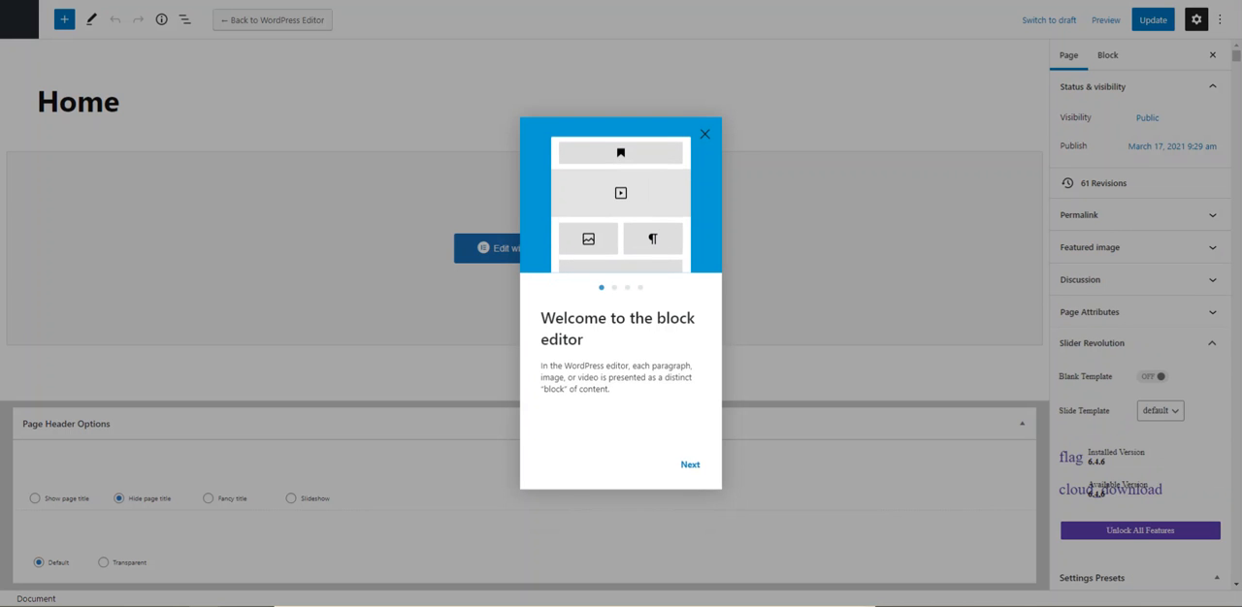
{"action": "left_click", "coordinate": [704, 135]}
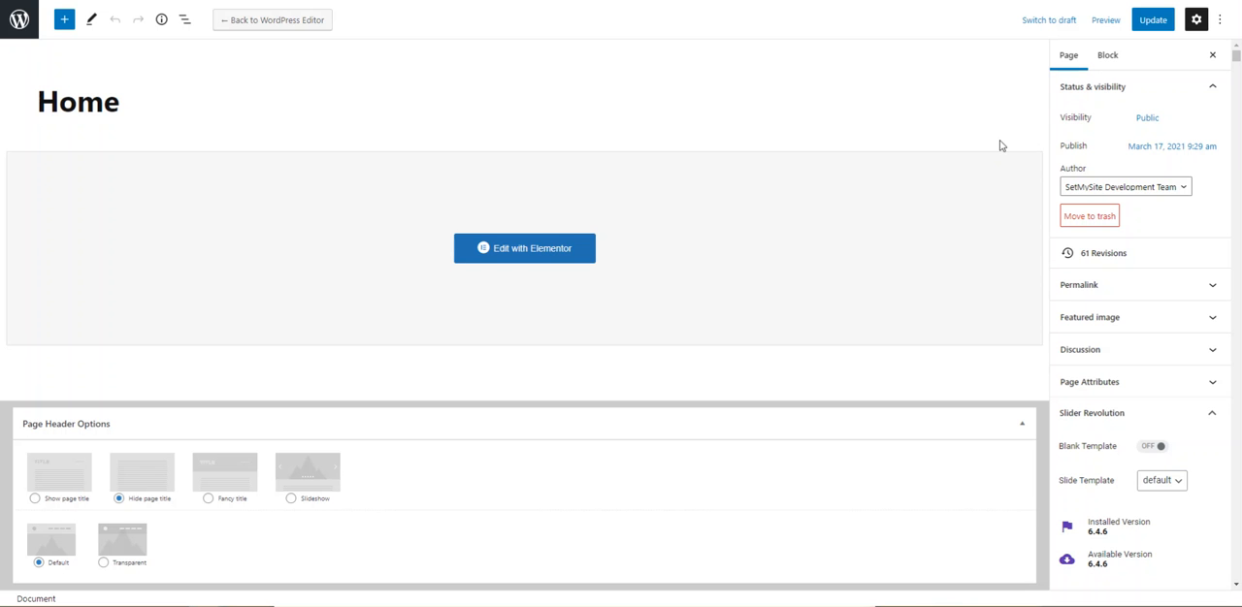
{"action": "left_click", "coordinate": [530, 255]}
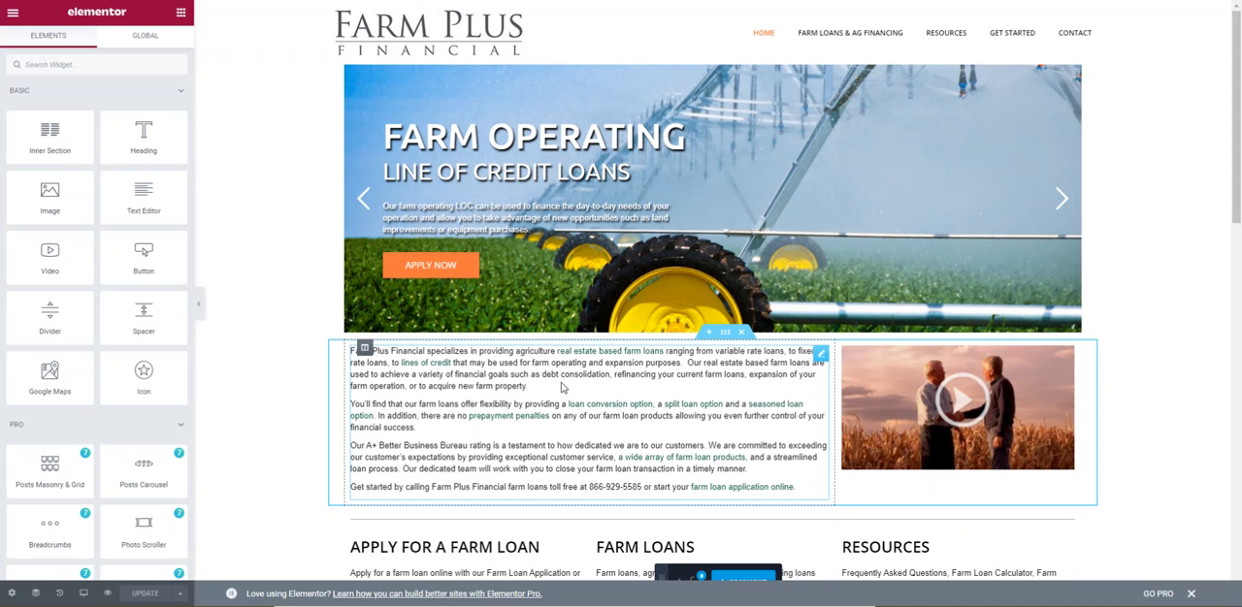
Open the intro text block beneath the slider for editing and review its full content.
{"action": "left_click", "coordinate": [520, 379]}
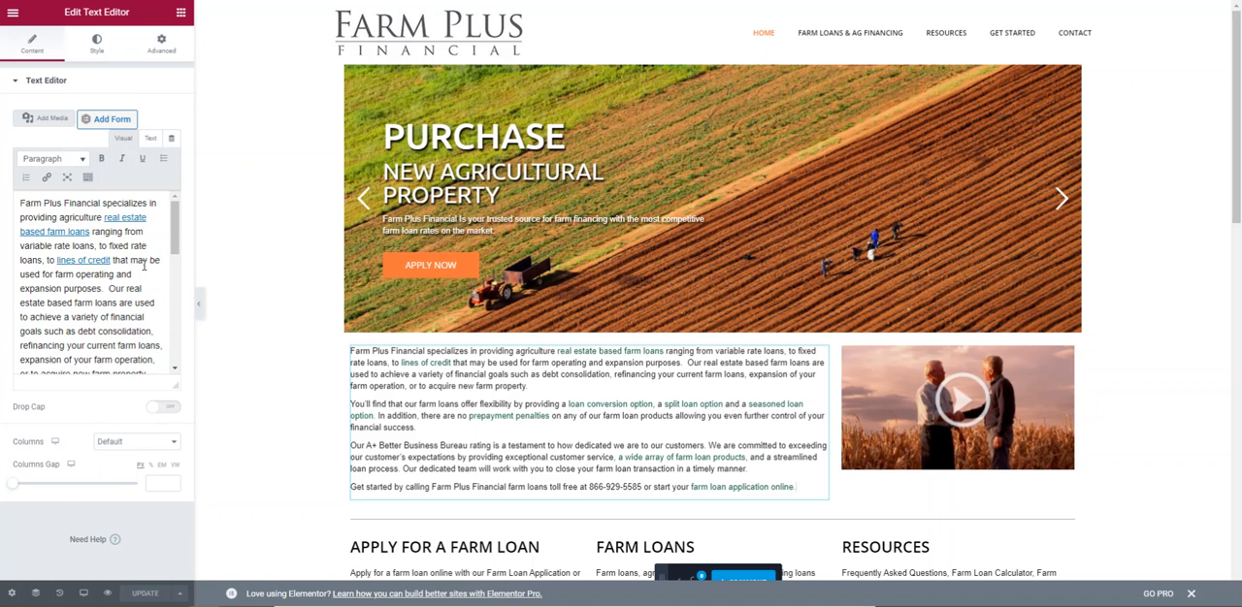
{"action": "mouse_move", "coordinate": [172, 222]}
{"action": "left_mouse_down"}
{"action": "mouse_move", "coordinate": [171, 297]}
{"action": "mouse_move", "coordinate": [171, 209]}
{"action": "left_mouse_up"}
{"action": "scroll", "coordinate": [142, 349], "scroll_direction": "down", "scroll_amount": 10}
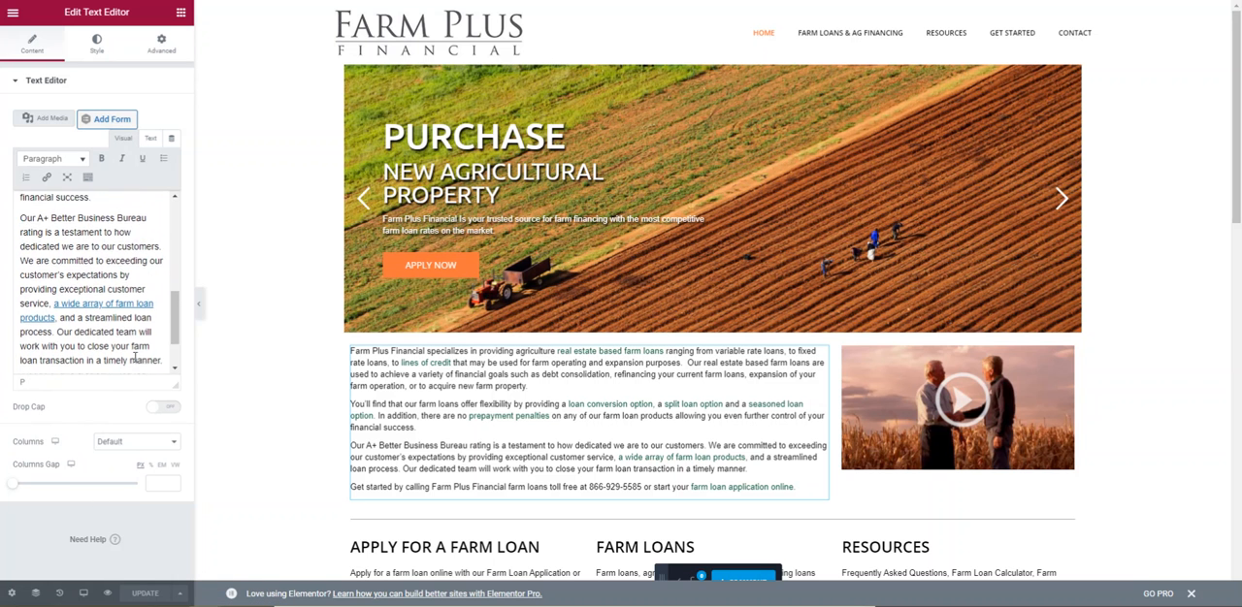
{"action": "scroll", "coordinate": [141, 357], "scroll_direction": "down", "scroll_amount": 3}
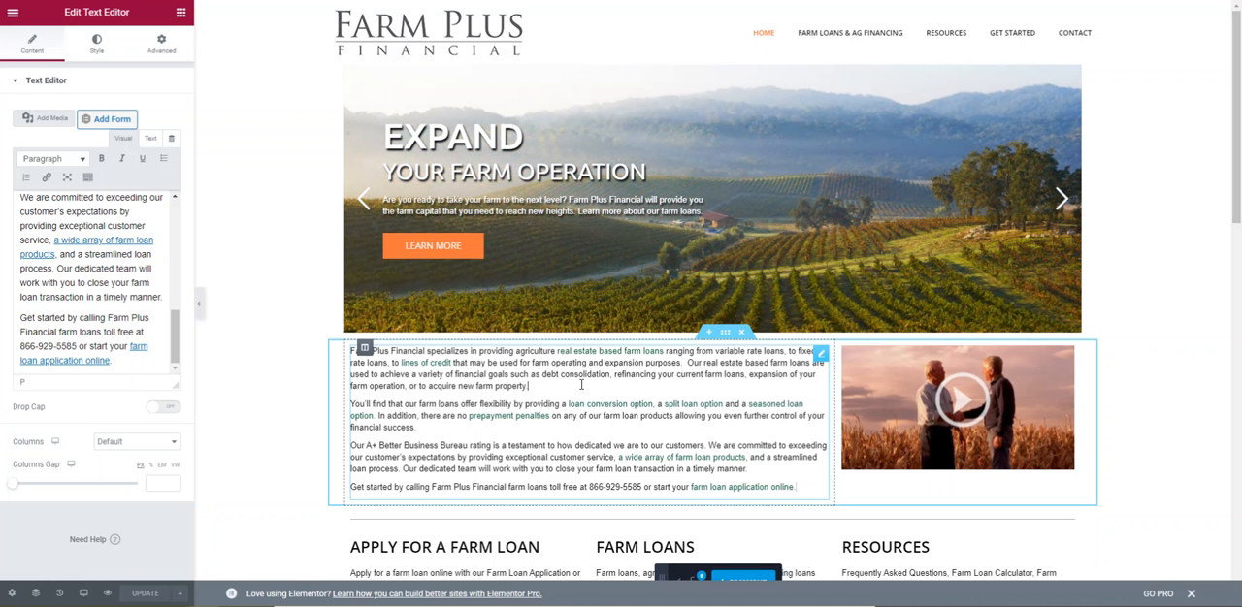
Add "Type in here example" after the first intro paragraph and delete that text again.
{"action": "type", "text": "Ty"}
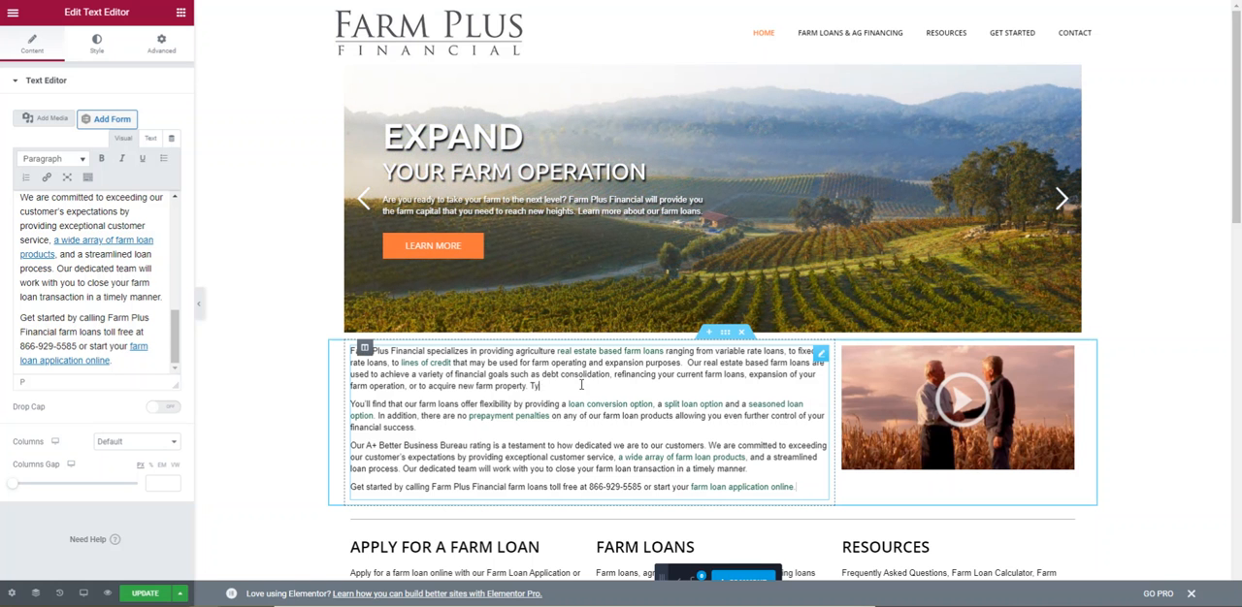
{"action": "type", "text": "pe in here examp"}
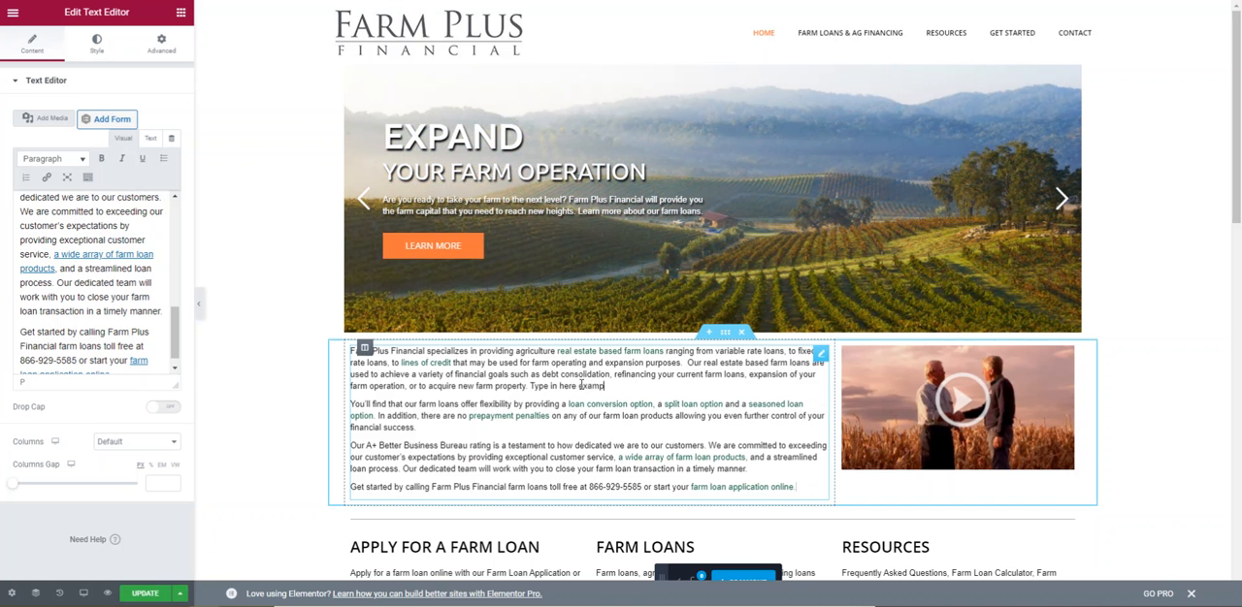
{"action": "left_click_drag", "start_coordinate": [617, 386], "coordinate": [530, 387]}
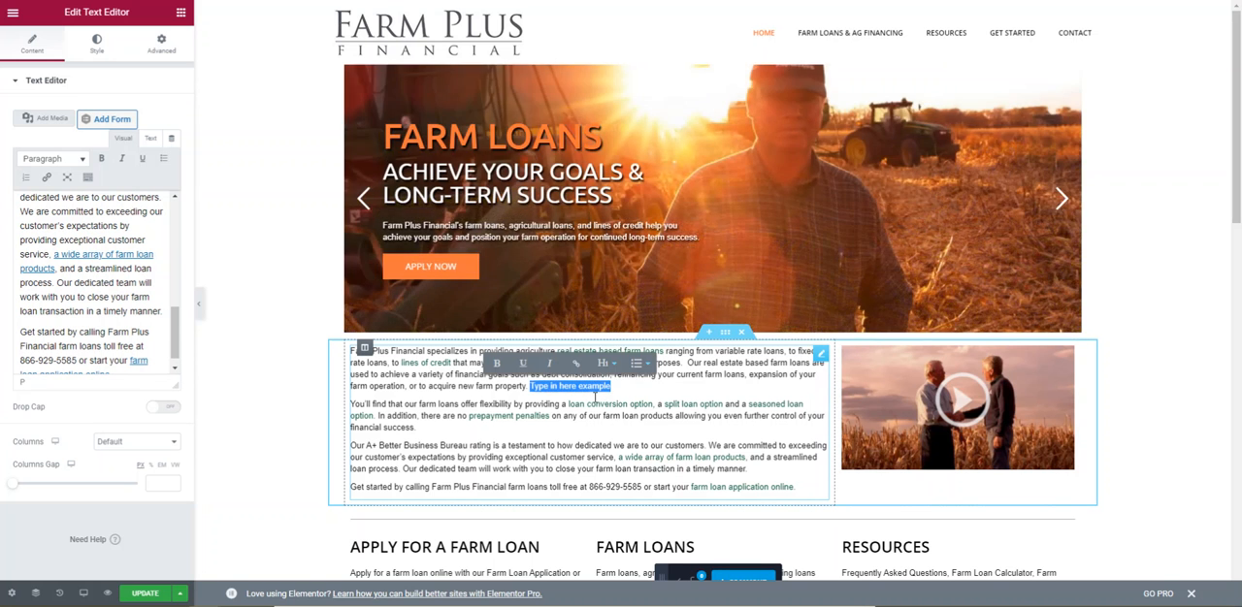
{"action": "key", "text": "BackSpace"}
{"action": "left_click", "coordinate": [115, 287]}
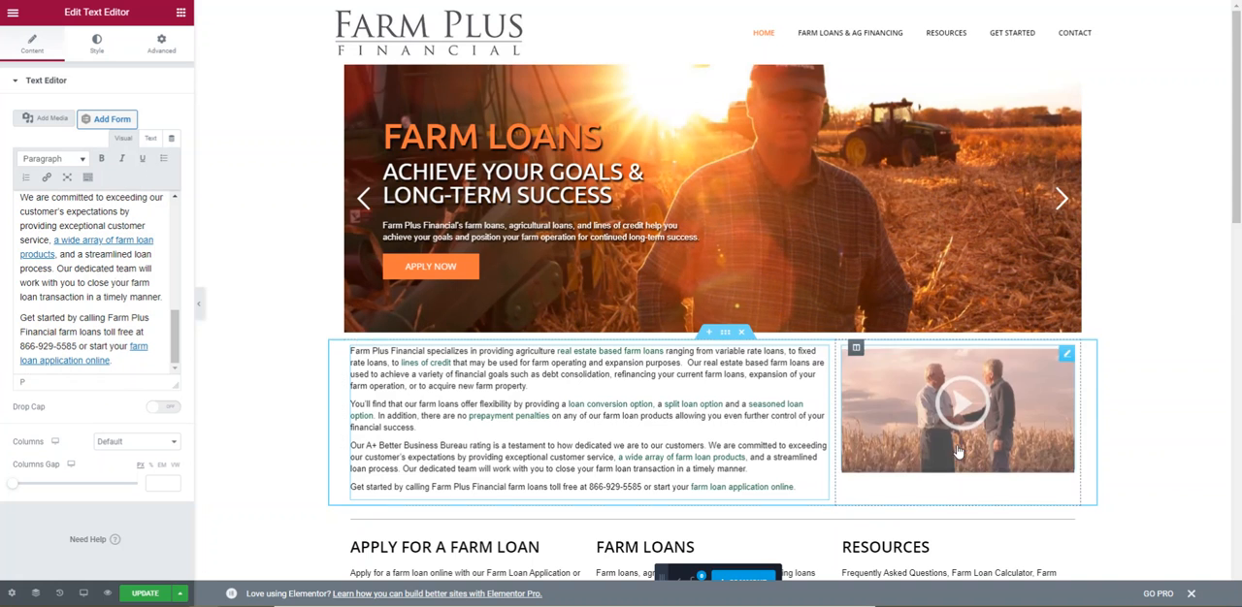
Open the Resources button's settings and examine its text, link and style options.
{"action": "scroll", "coordinate": [966, 442], "scroll_direction": "down", "scroll_amount": 1}
{"action": "scroll", "coordinate": [966, 443], "scroll_direction": "down", "scroll_amount": 2}
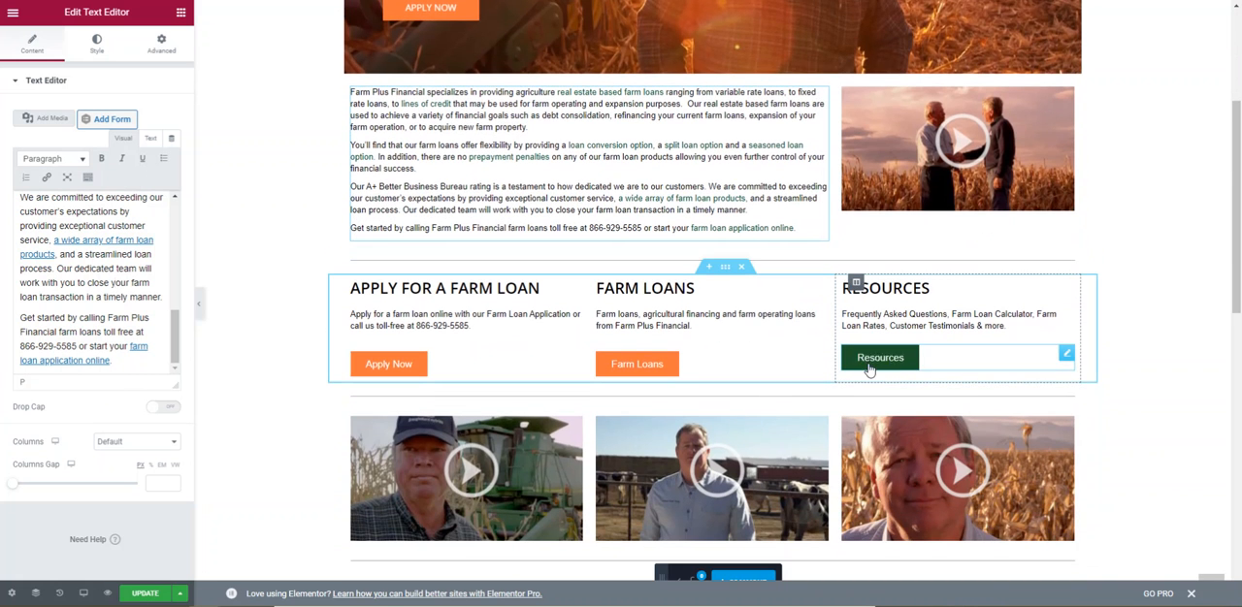
{"action": "left_click", "coordinate": [951, 365]}
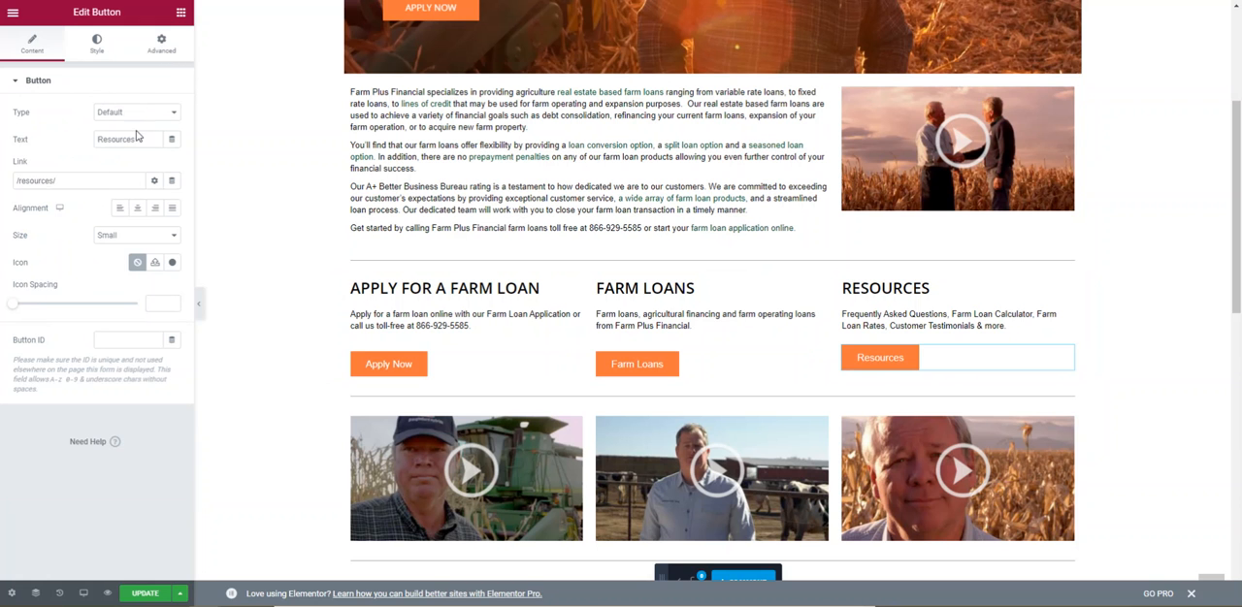
{"action": "left_click_drag", "start_coordinate": [68, 182], "coordinate": [20, 189]}
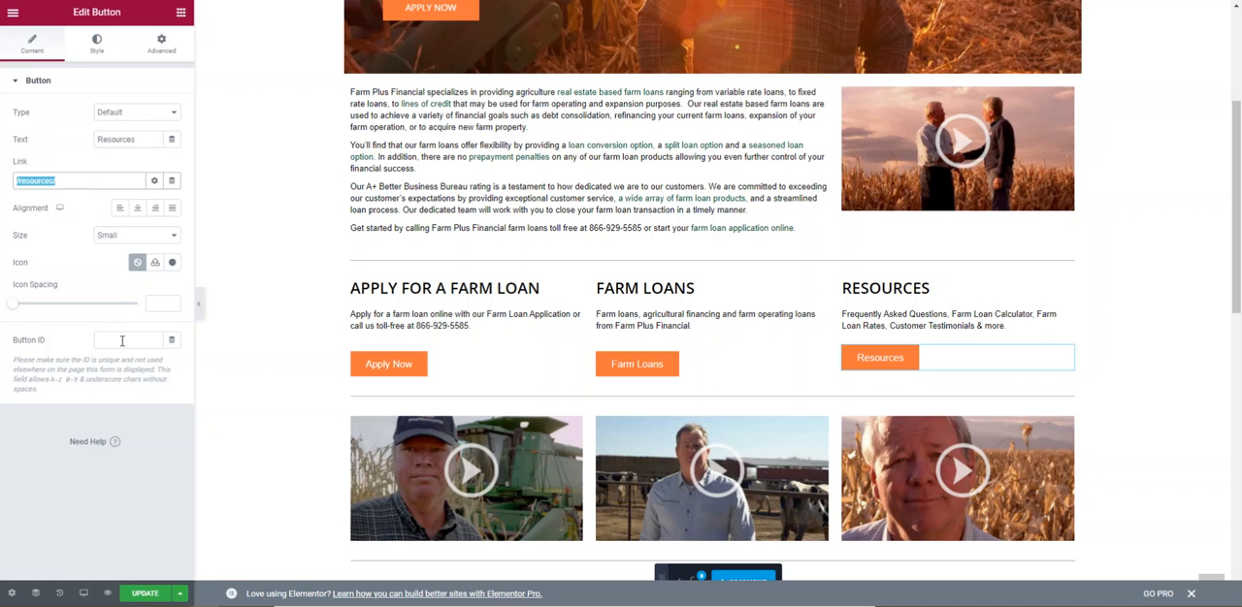
{"action": "left_click", "coordinate": [98, 48]}
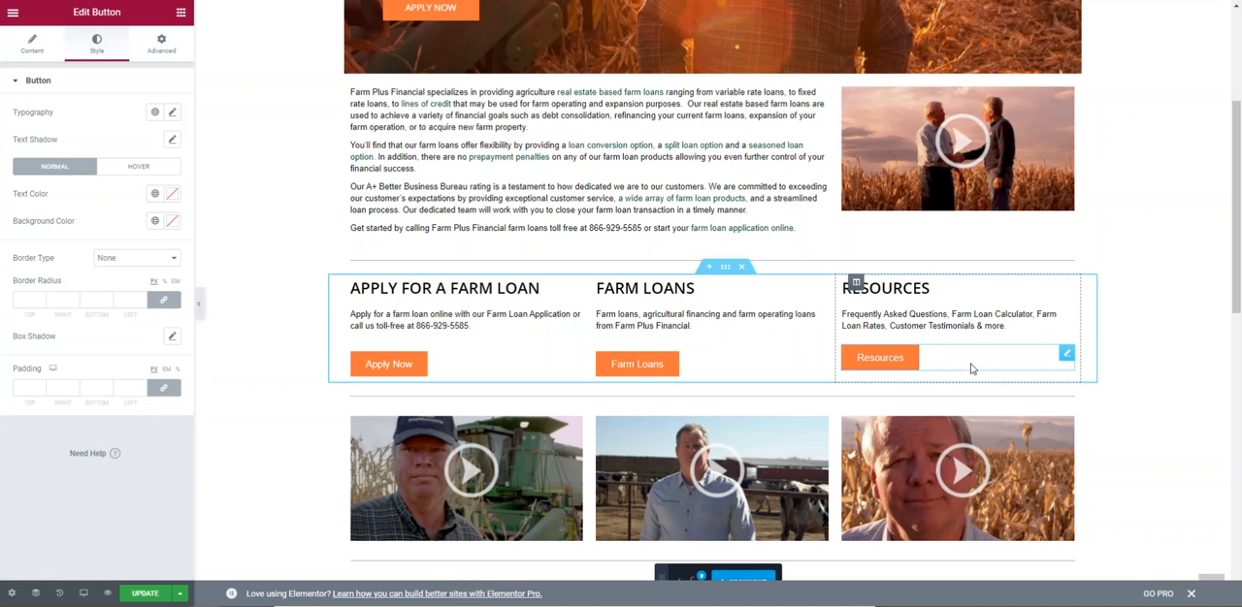
Move the Resources button above the description text, directly beneath the RESOURCES heading.
{"action": "left_click_drag", "start_coordinate": [965, 363], "coordinate": [968, 308]}
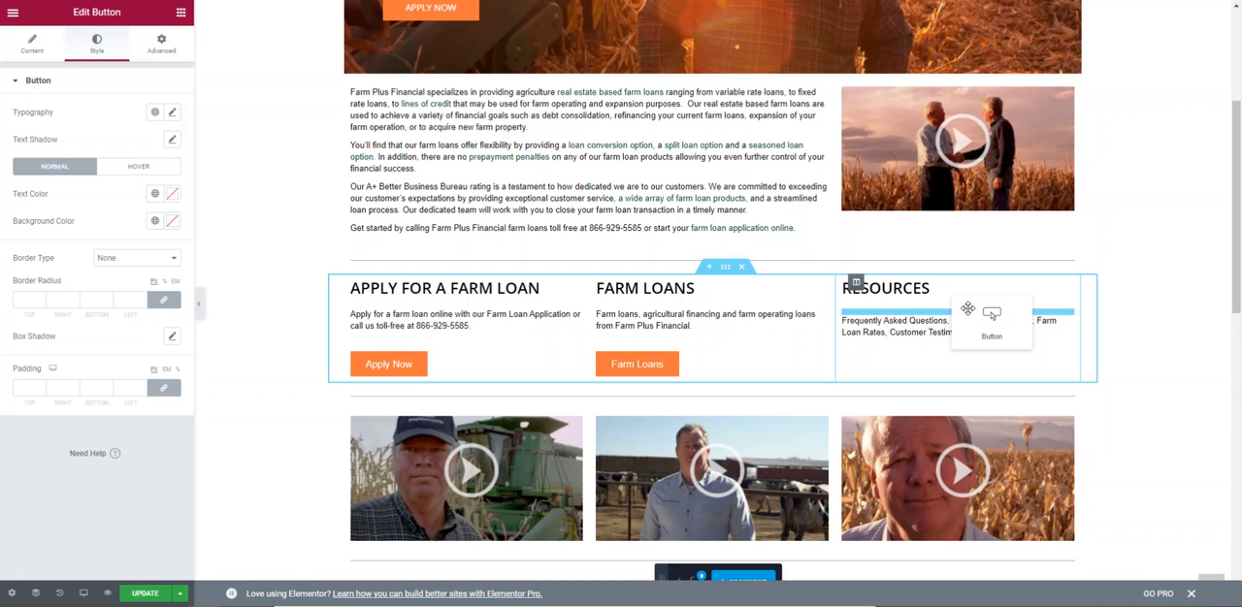
{"action": "left_click_drag", "start_coordinate": [969, 308], "coordinate": [968, 310]}
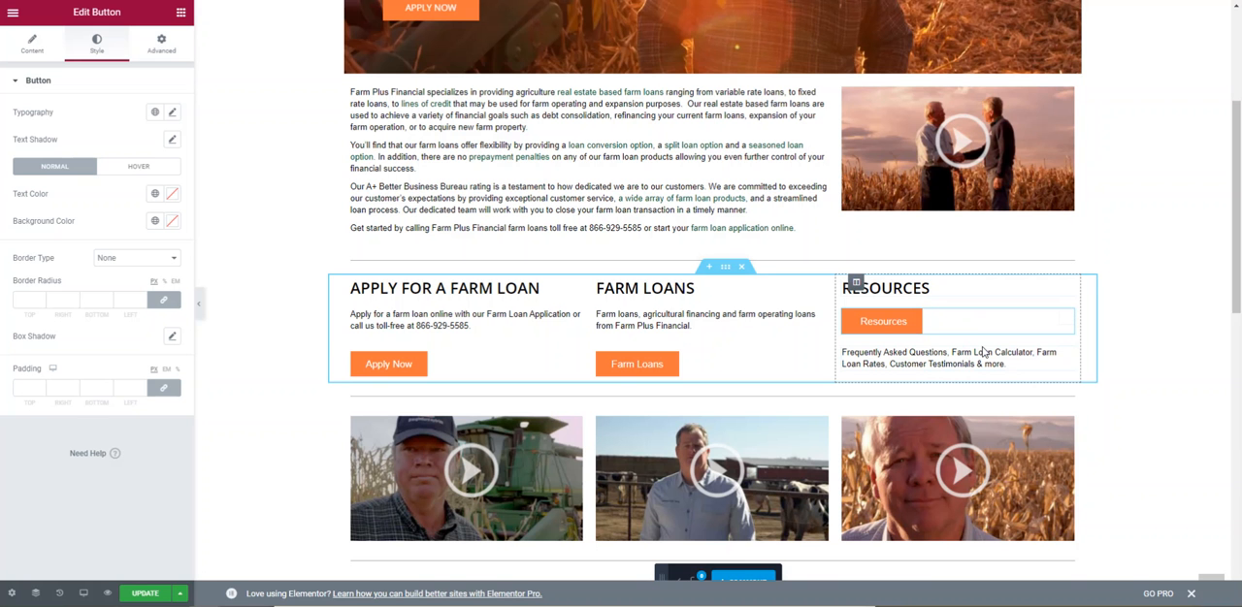
Open the post grid under Recent Agriculture News and choose Posts as its query source.
{"action": "scroll", "coordinate": [945, 352], "scroll_direction": "down", "scroll_amount": 4}
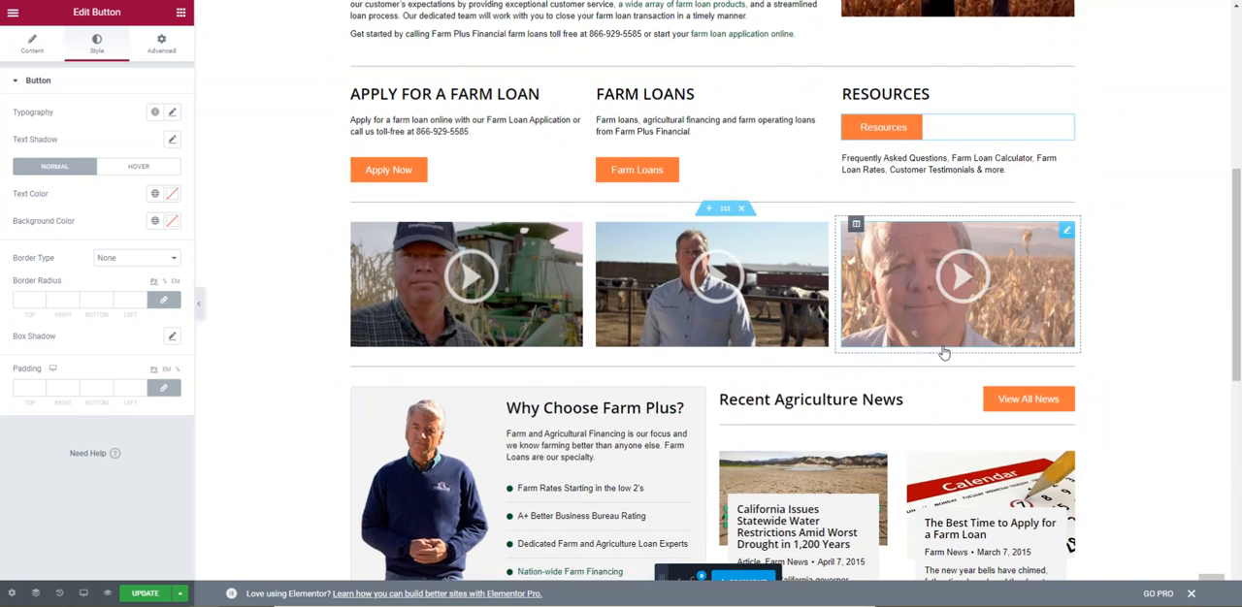
{"action": "scroll", "coordinate": [946, 354], "scroll_direction": "down", "scroll_amount": 1}
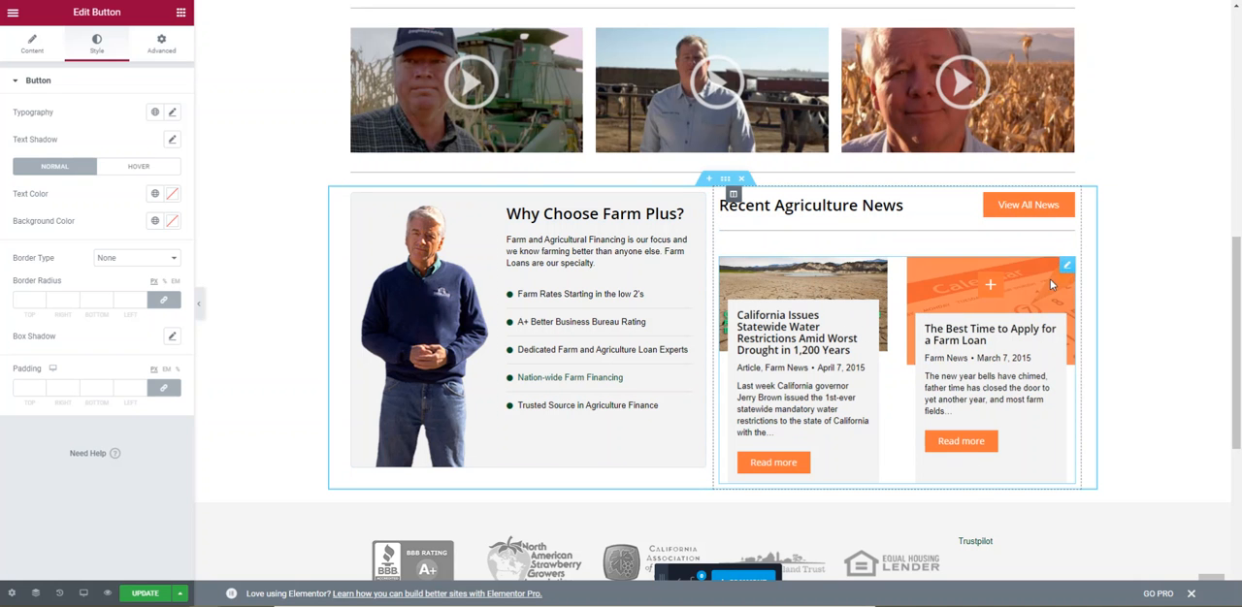
{"action": "left_click", "coordinate": [900, 435]}
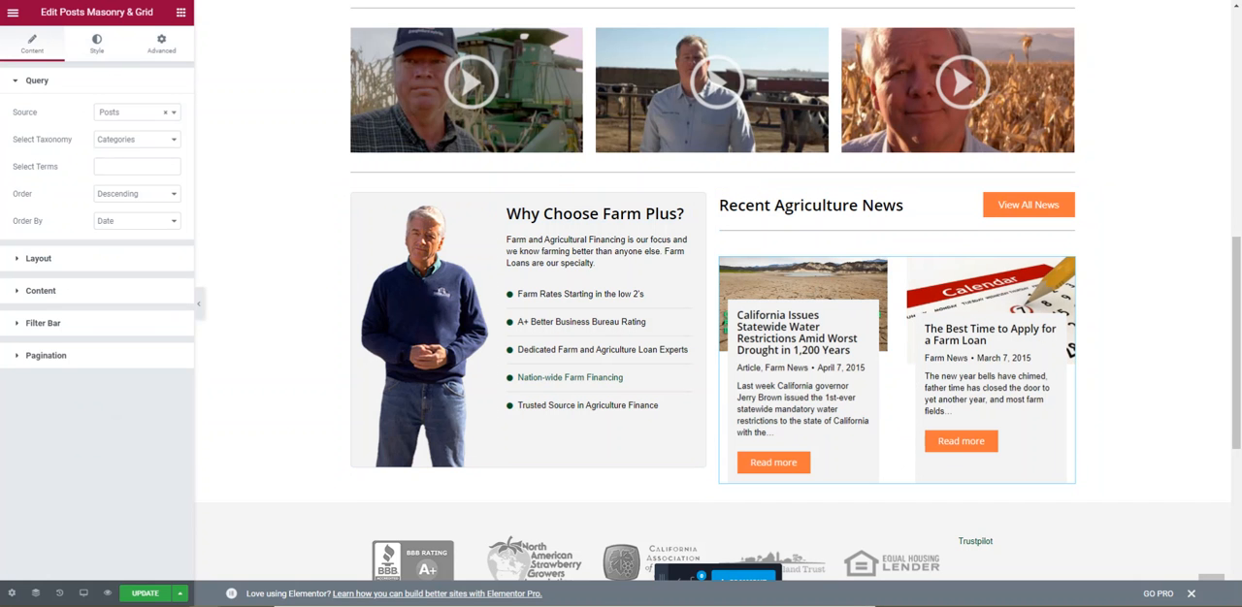
{"action": "left_click", "coordinate": [113, 114]}
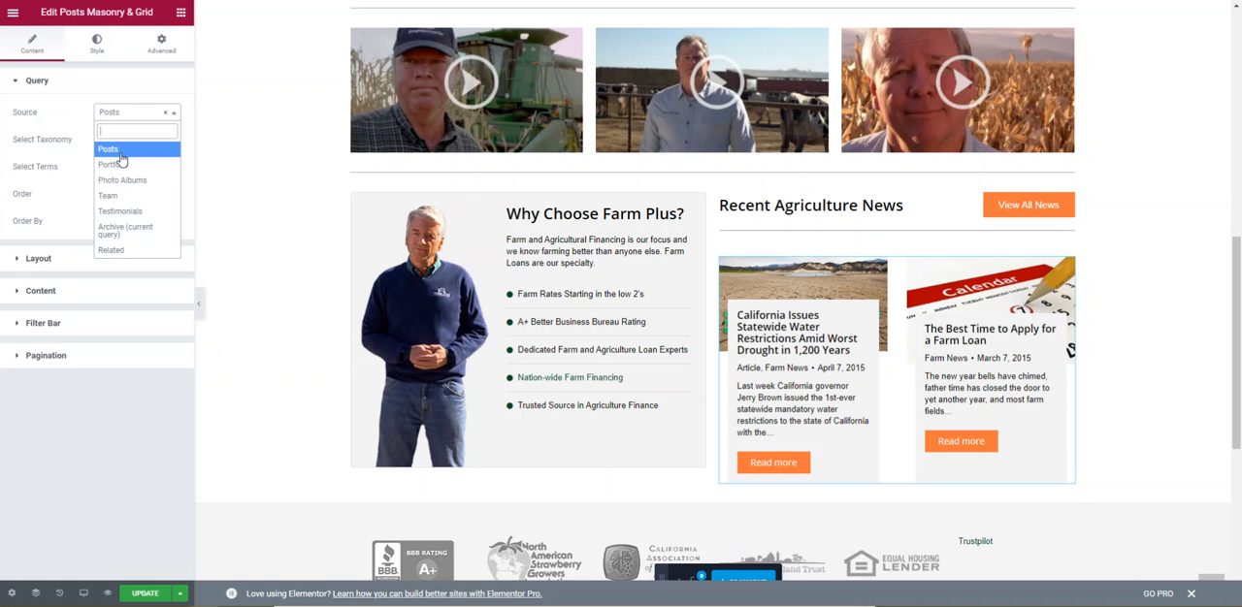
{"action": "left_click", "coordinate": [121, 153]}
Open the news grid's layout settings, preview the columns for tablet and mobile, and return to the desktop view.
{"action": "left_click", "coordinate": [58, 267]}
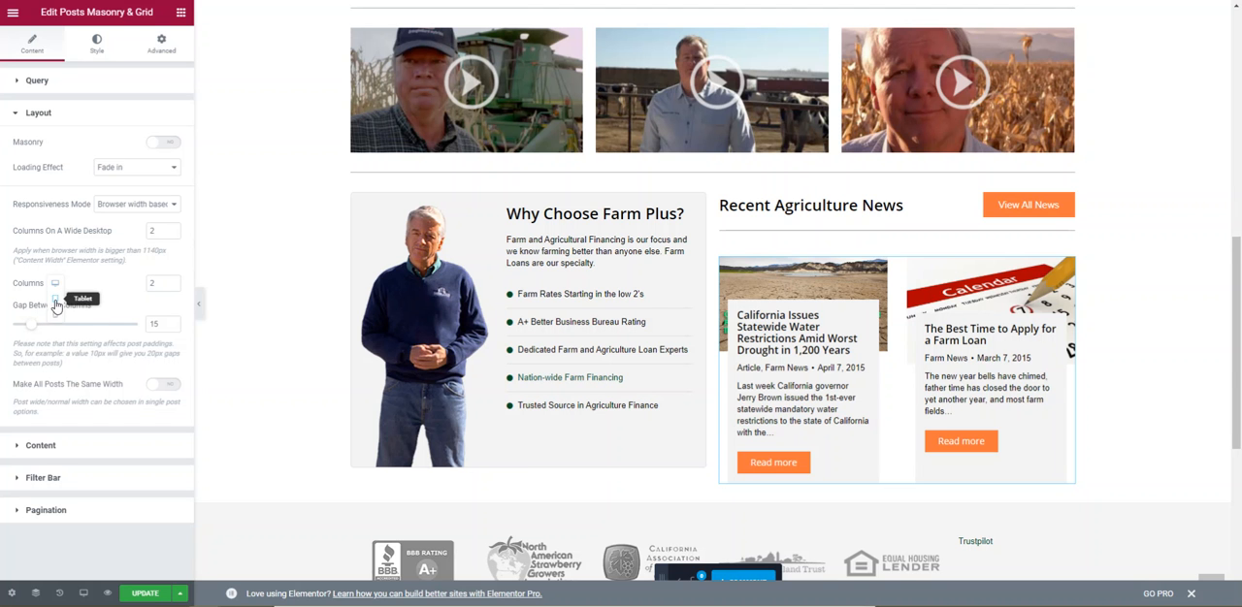
{"action": "left_click", "coordinate": [56, 301]}
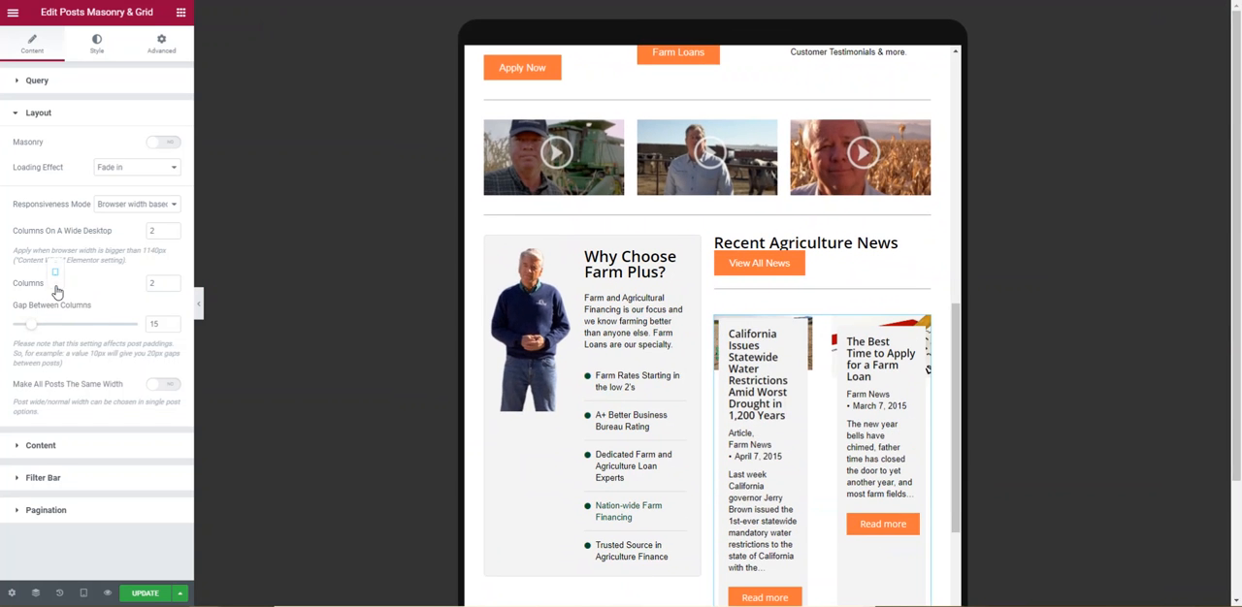
{"action": "left_click", "coordinate": [56, 298]}
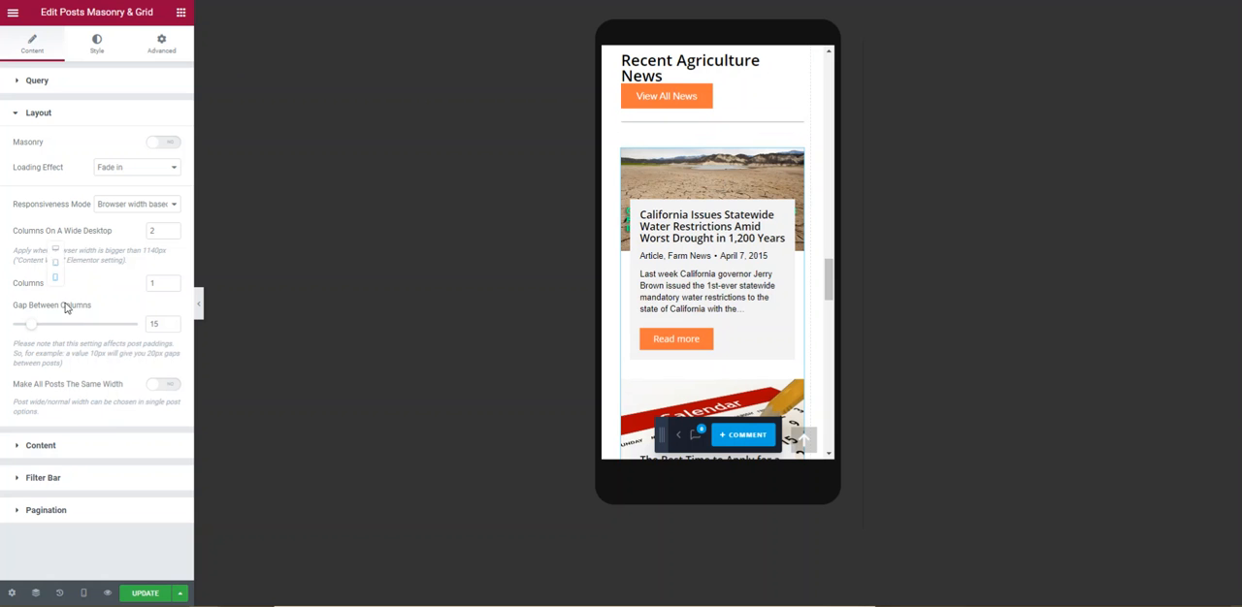
{"action": "left_click", "coordinate": [55, 249]}
Undo the Resources button move by reverting to the last text edit in the editing history.
{"action": "scroll", "coordinate": [734, 403], "scroll_direction": "up", "scroll_amount": 3}
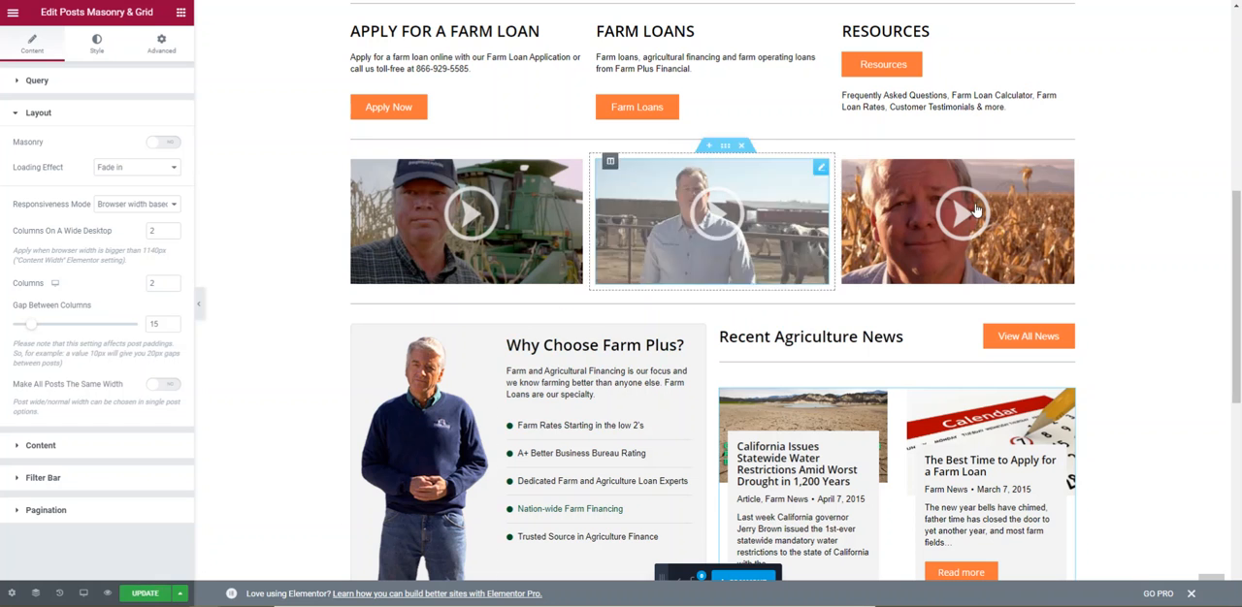
{"action": "scroll", "coordinate": [400, 291], "scroll_direction": "up", "scroll_amount": 2}
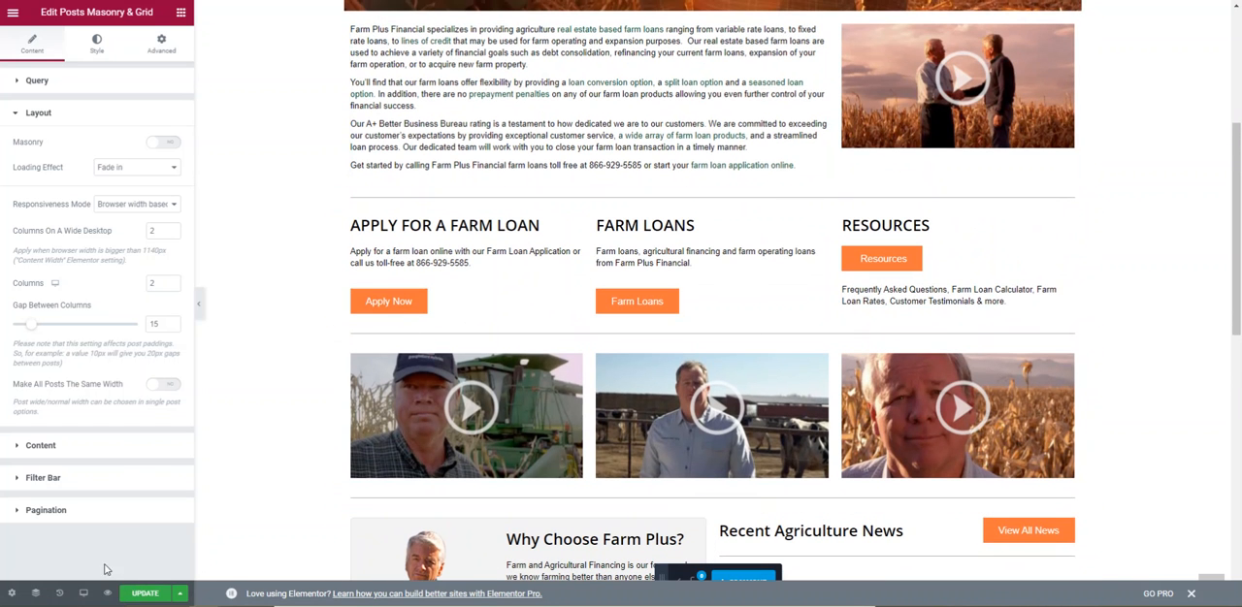
{"action": "left_click", "coordinate": [59, 594]}
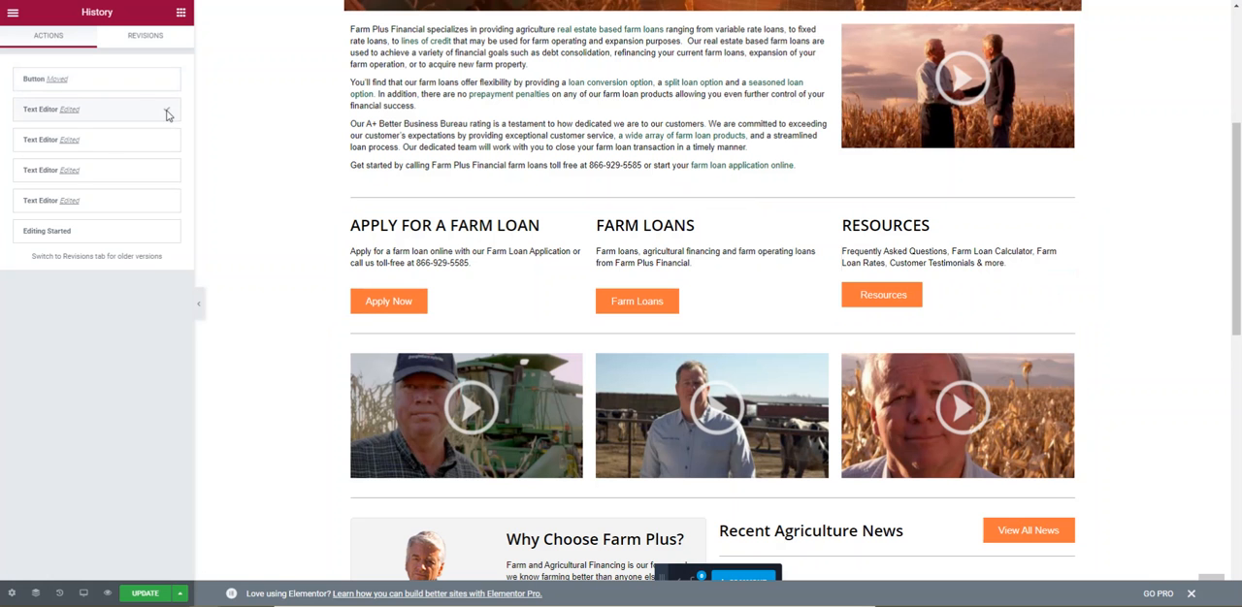
{"action": "left_click", "coordinate": [167, 112]}
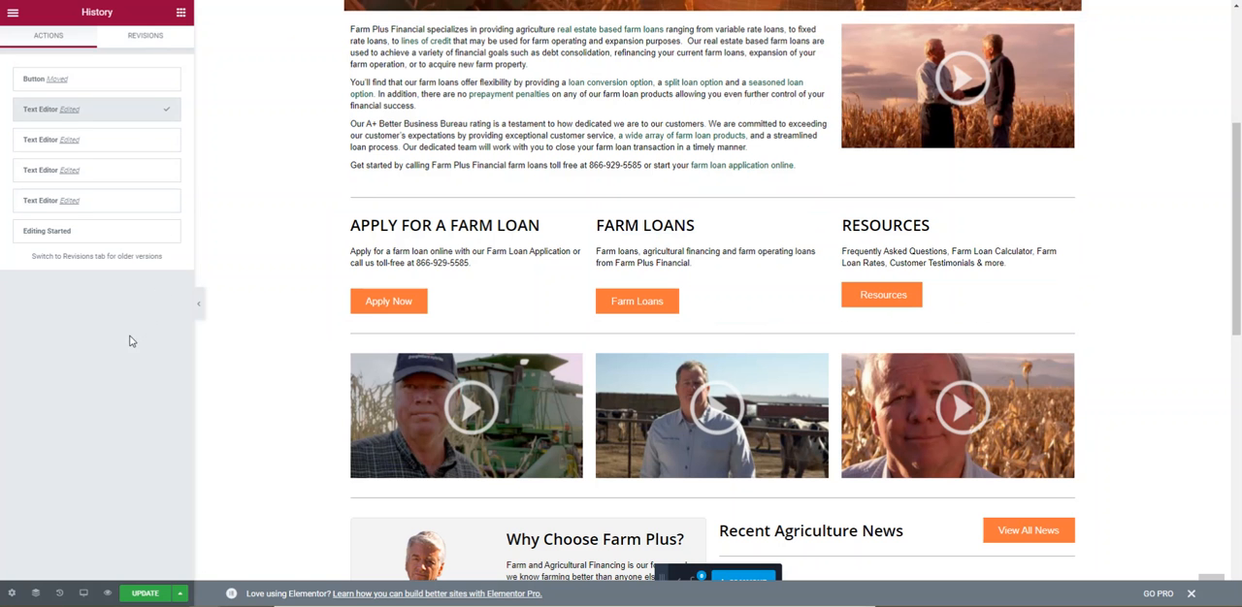
Move the handshake video column ahead of the intro text column and return it to its original place.
{"action": "scroll", "coordinate": [734, 332], "scroll_direction": "up", "scroll_amount": 3}
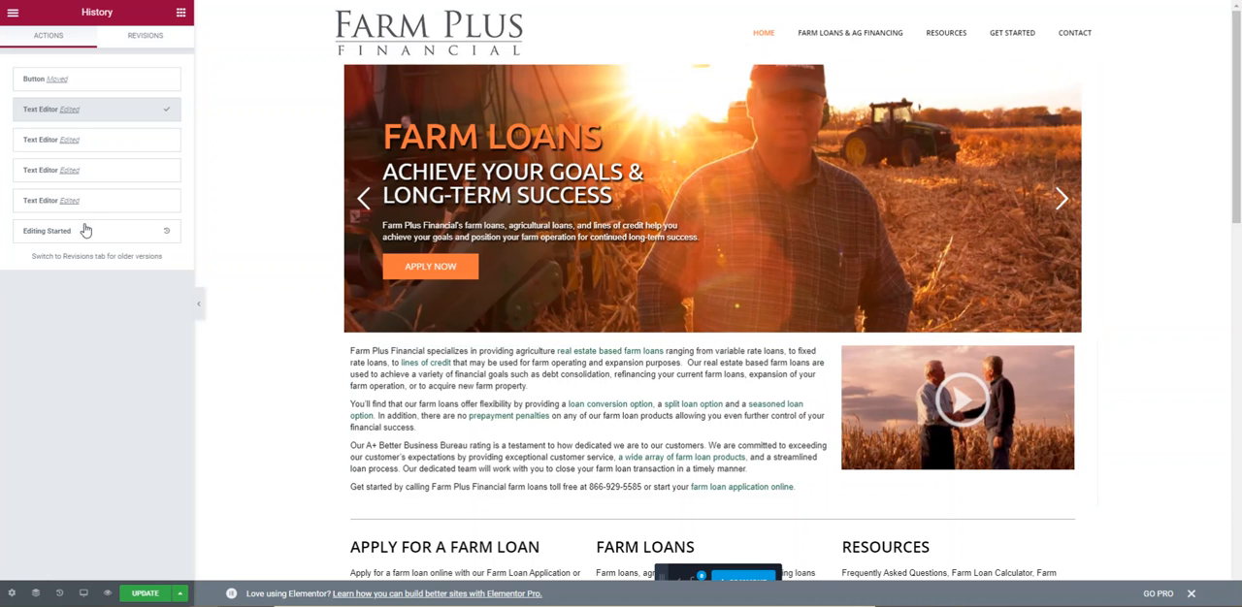
{"action": "left_click", "coordinate": [502, 401]}
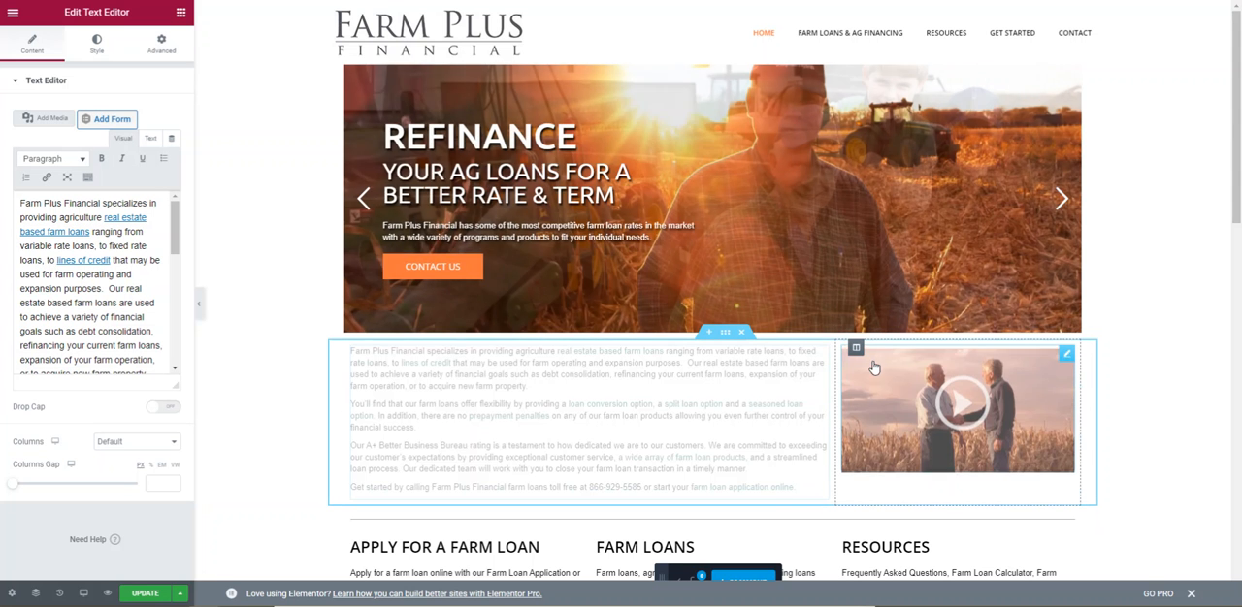
{"action": "left_click_drag", "start_coordinate": [855, 347], "coordinate": [397, 394]}
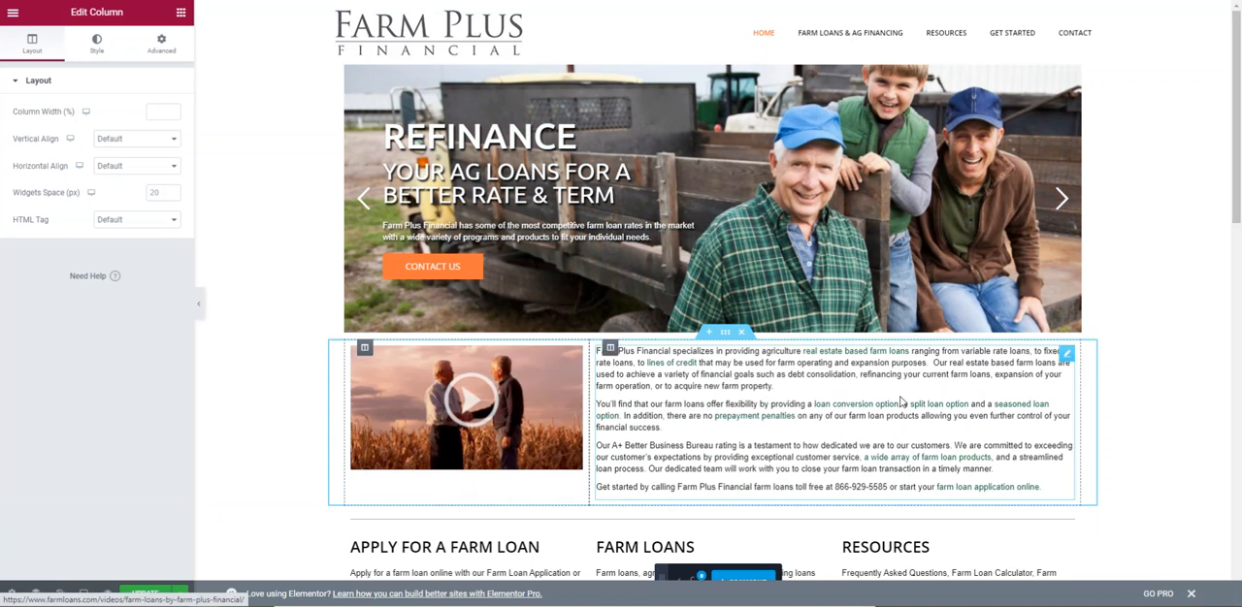
{"action": "left_click_drag", "start_coordinate": [364, 349], "coordinate": [892, 393]}
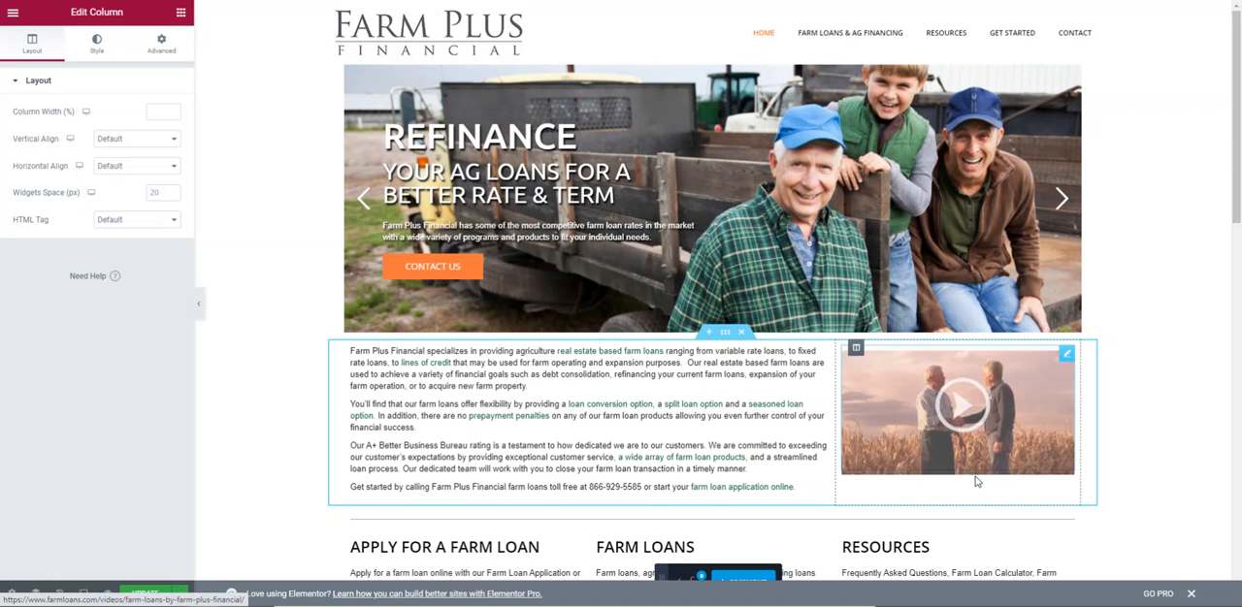